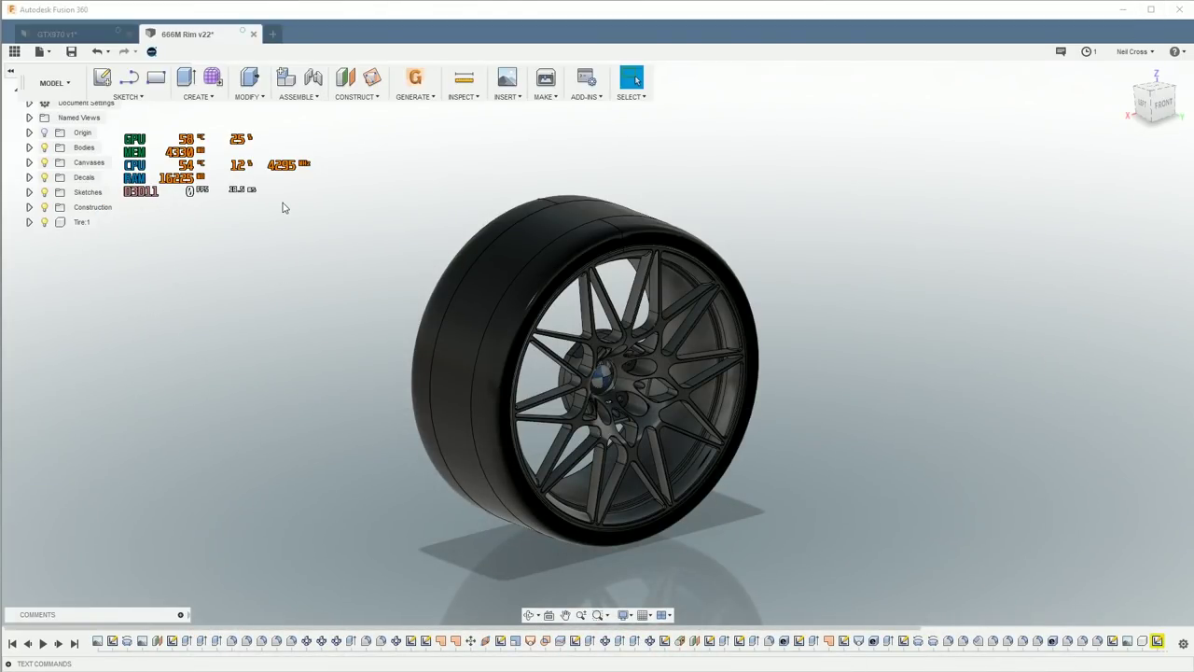
Pan the 666M Rim wheel across the viewport so the rim faces the front
middle_drag(782, 292, 818, 271)
key(Escape)
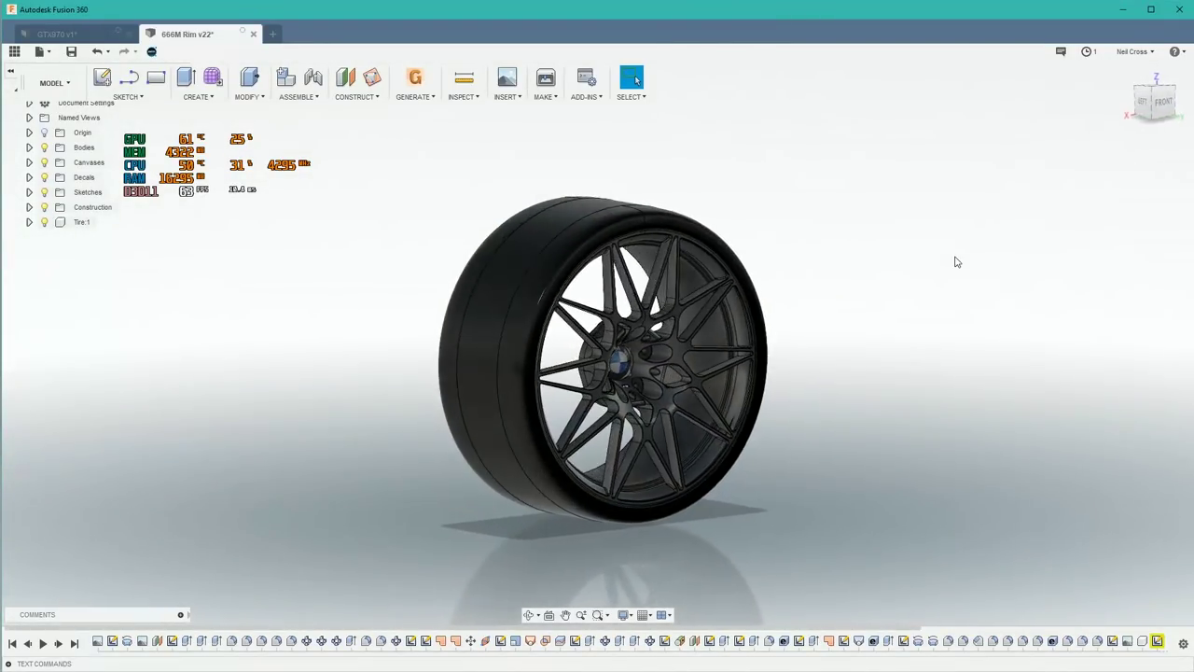
middle_drag(927, 237, 795, 358)
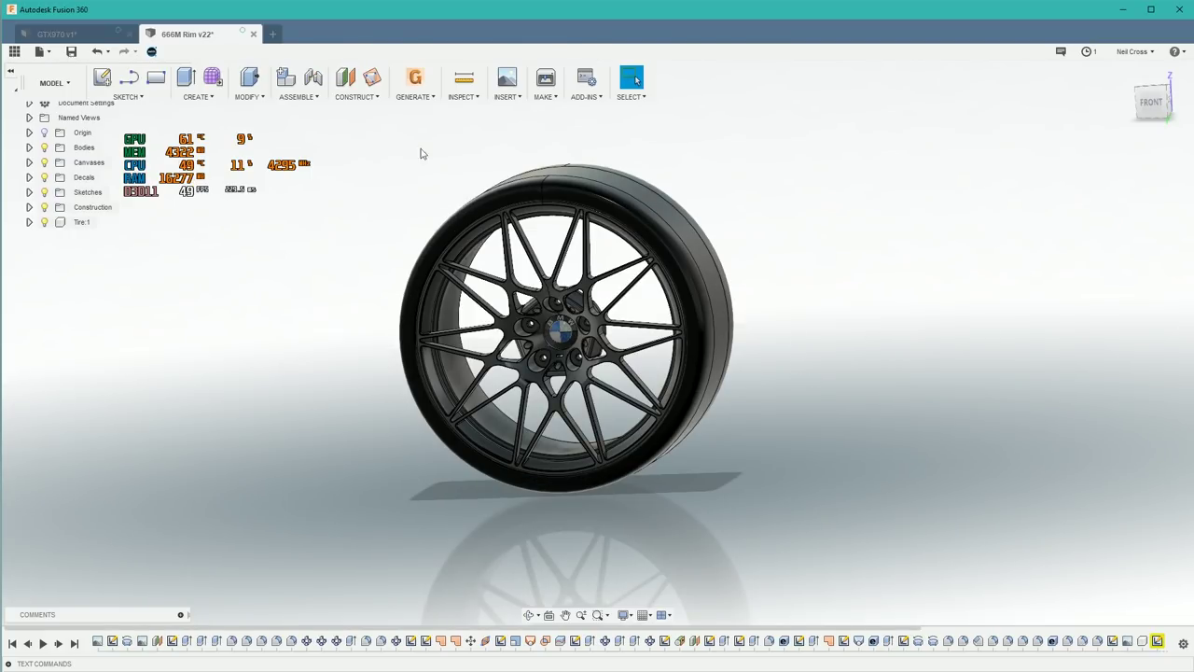
Switch to the RENDER workspace and zoom out on the wheel
click(54, 82)
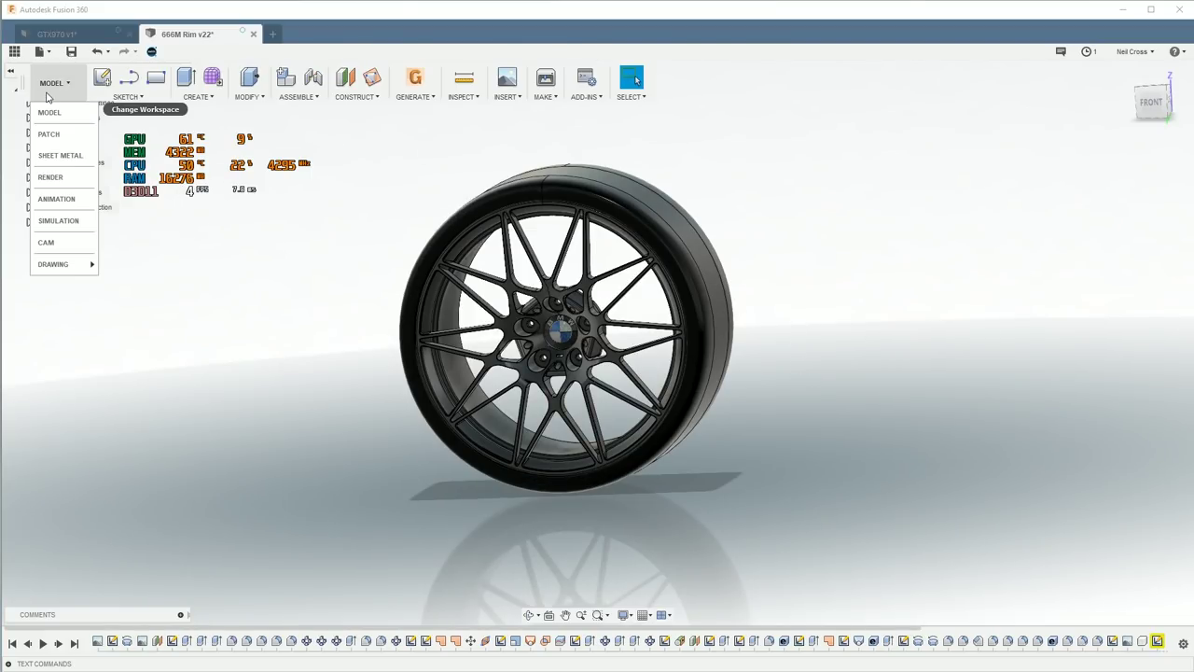
click(52, 177)
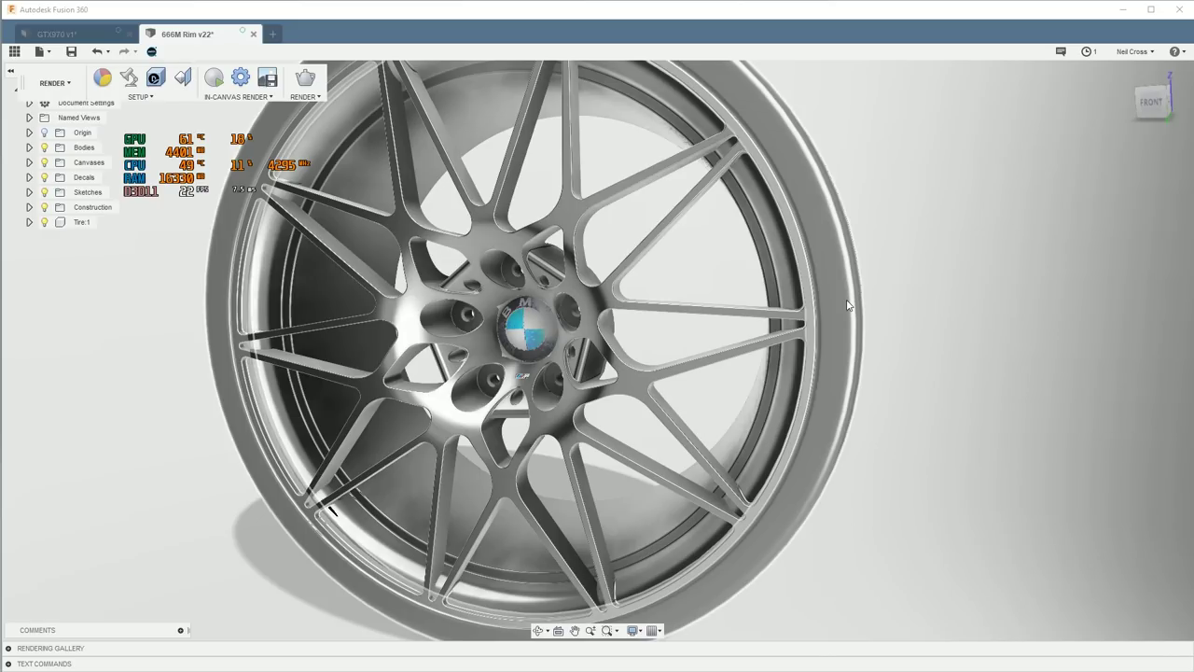
scroll(687, 400, down, 3)
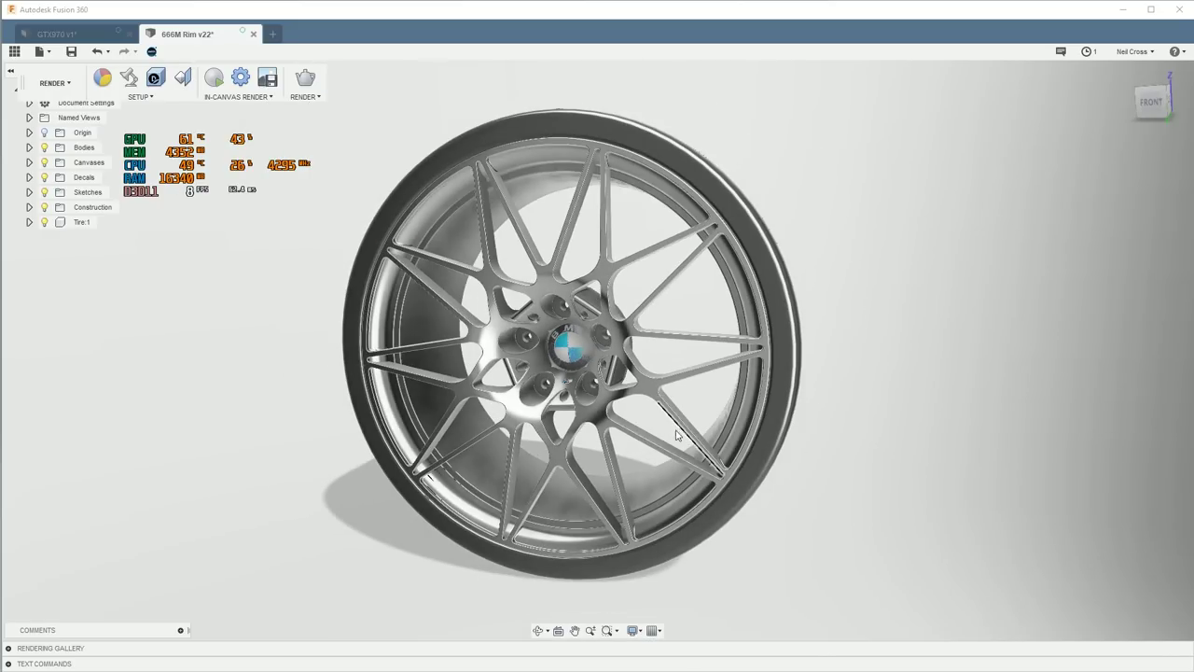
click(851, 347)
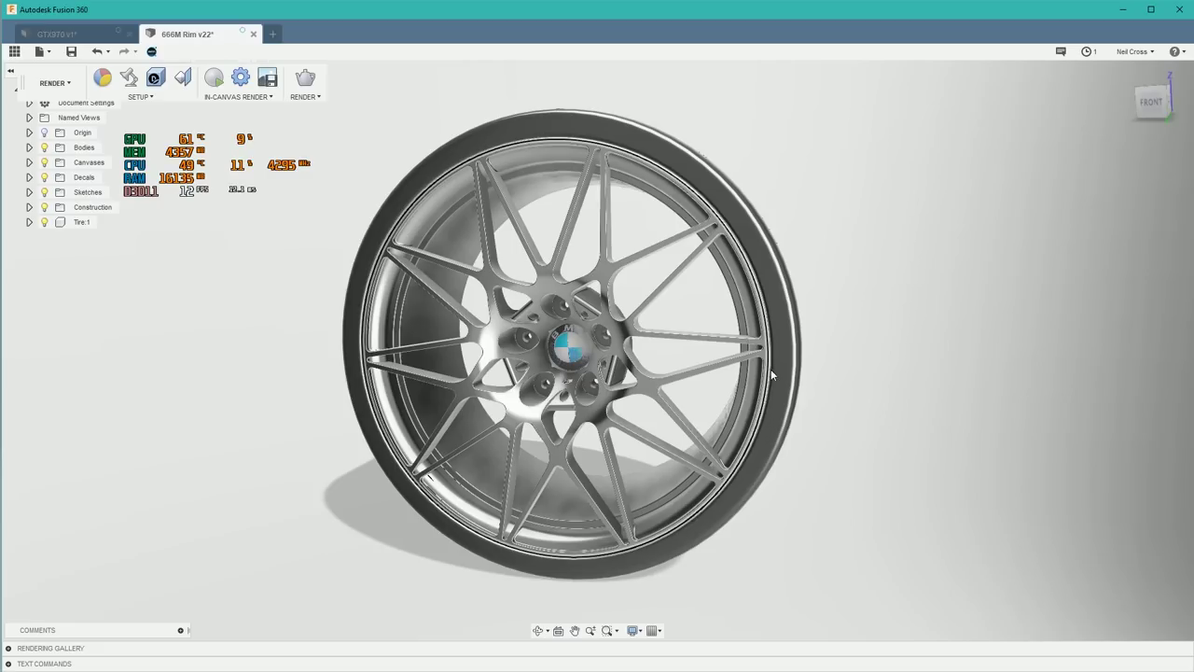
Orbit the wheel to a side-on view, return to Home, then orbit edge-on
scroll(773, 371, down, 5)
shift+middle_drag(707, 248, 589, 292)
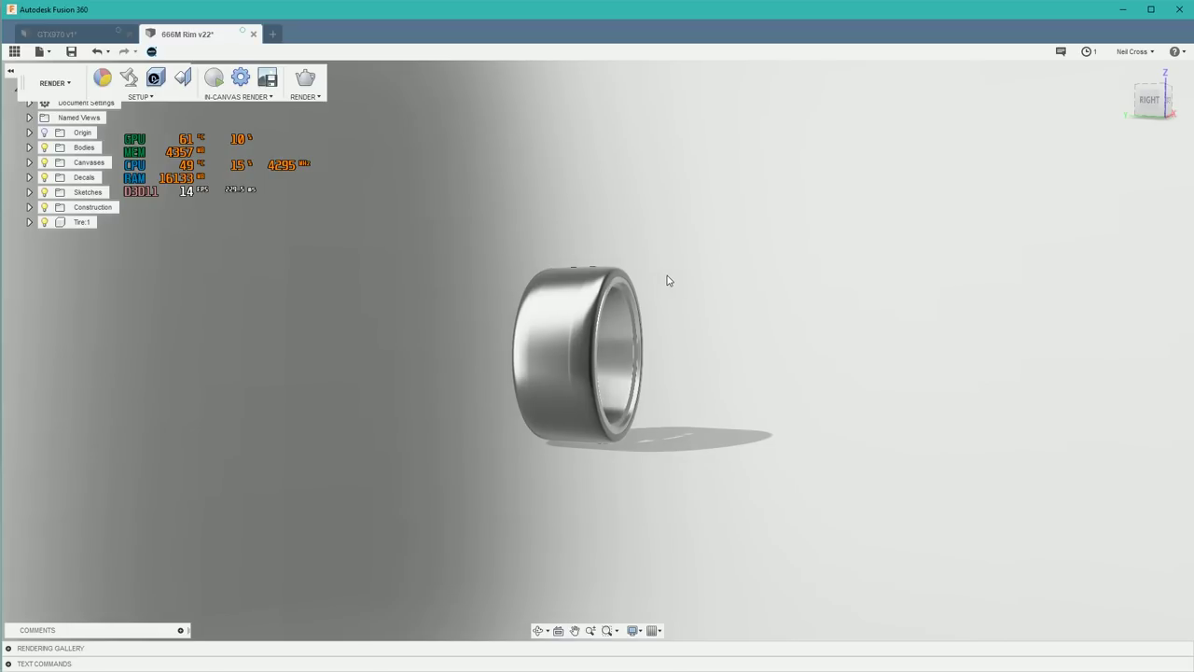
key(F6)
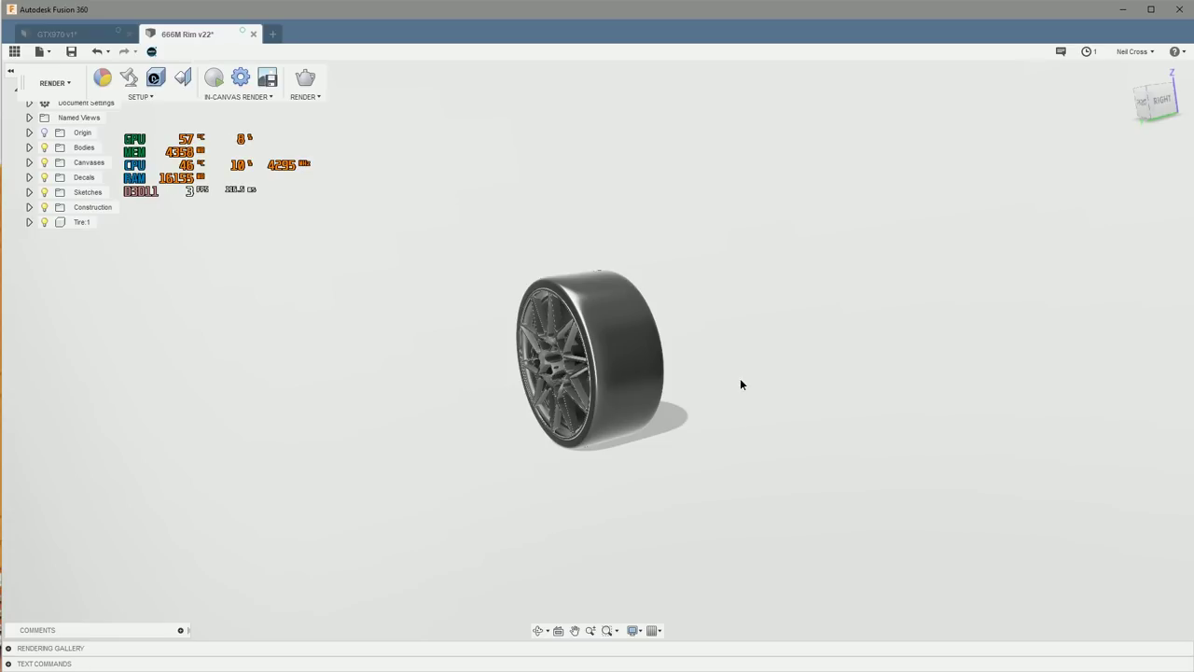
shift+middle_drag(454, 141, 855, 408)
Zoom and orbit to a close three-quarter view of the rim's inner back side
scroll(856, 408, up, 3)
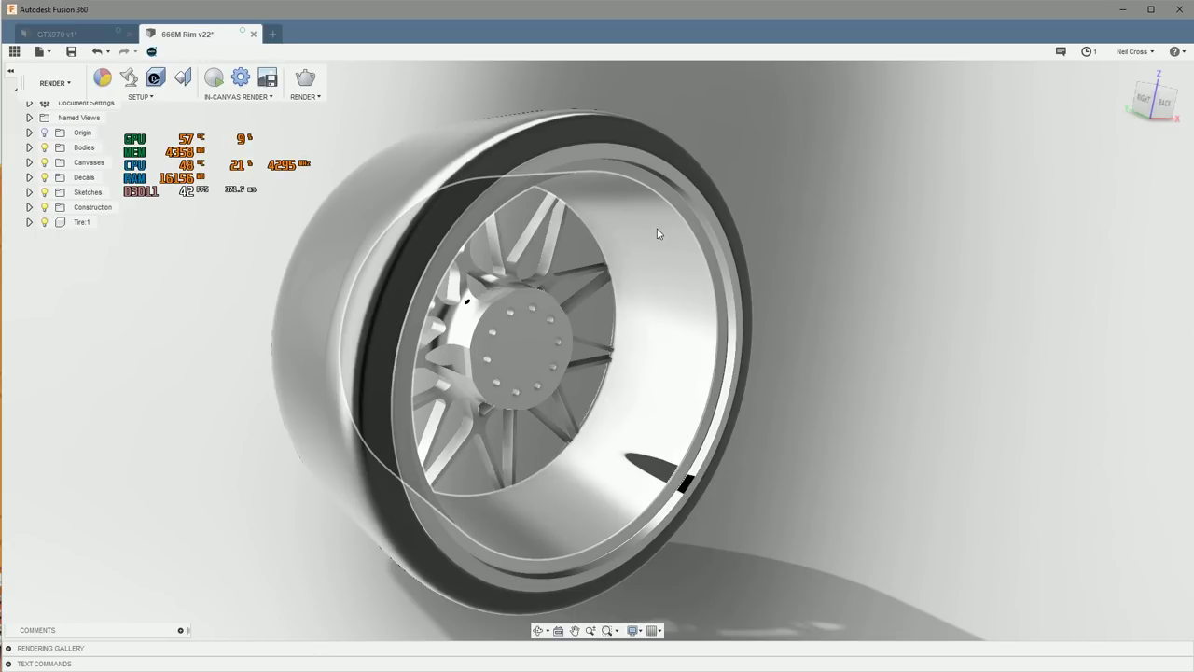
shift+middle_drag(644, 229, 650, 264)
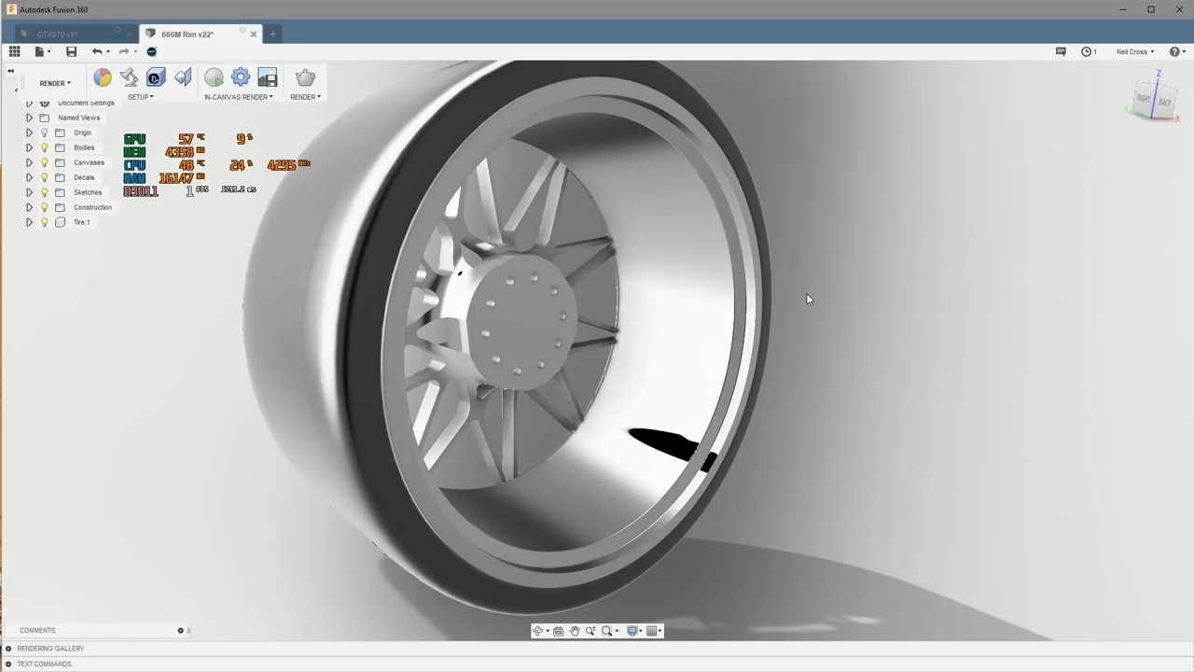
shift+middle_drag(706, 333, 677, 503)
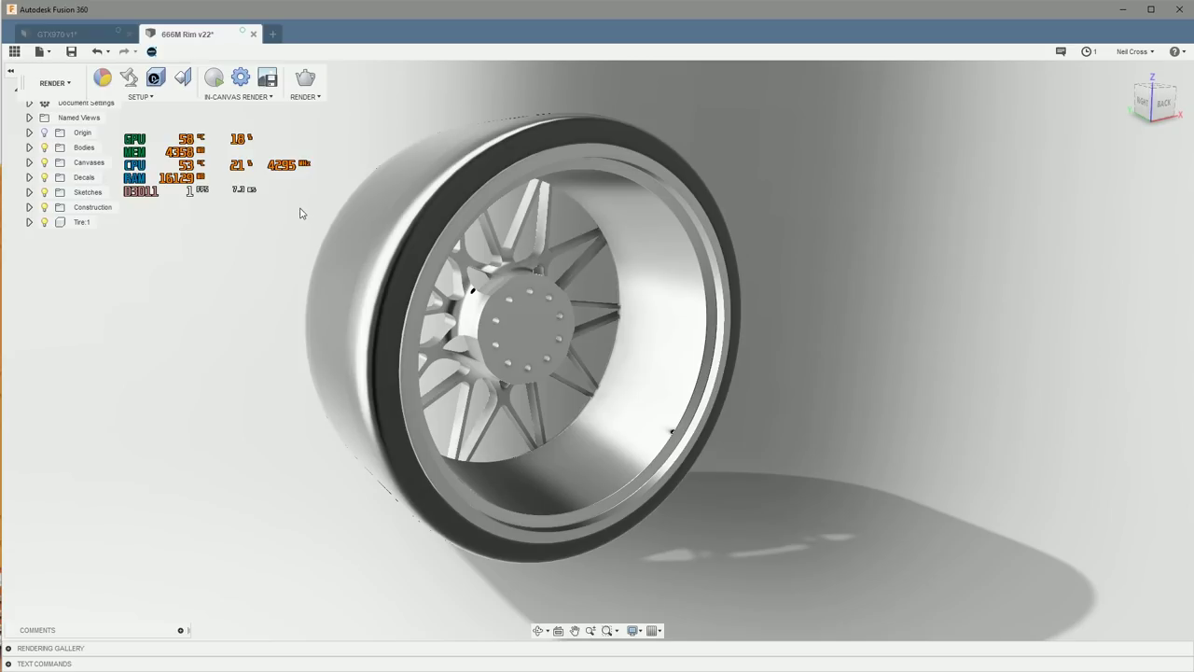
click(240, 78)
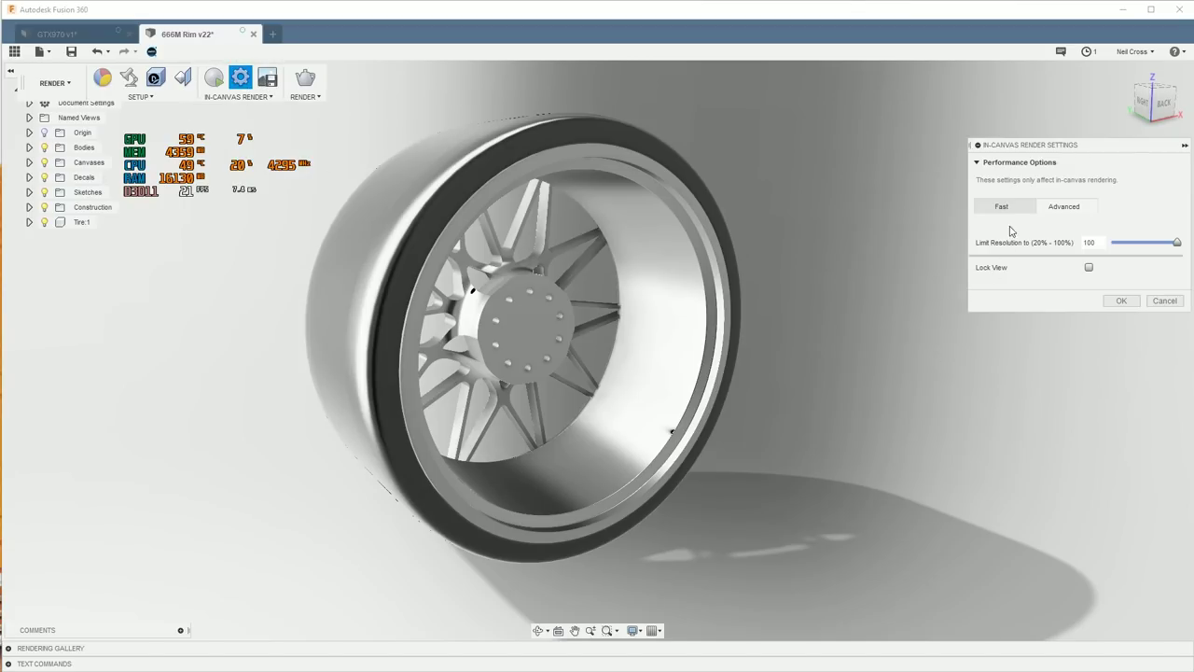
Set in-canvas render performance to Fast, after briefly trying Advanced
click(1007, 207)
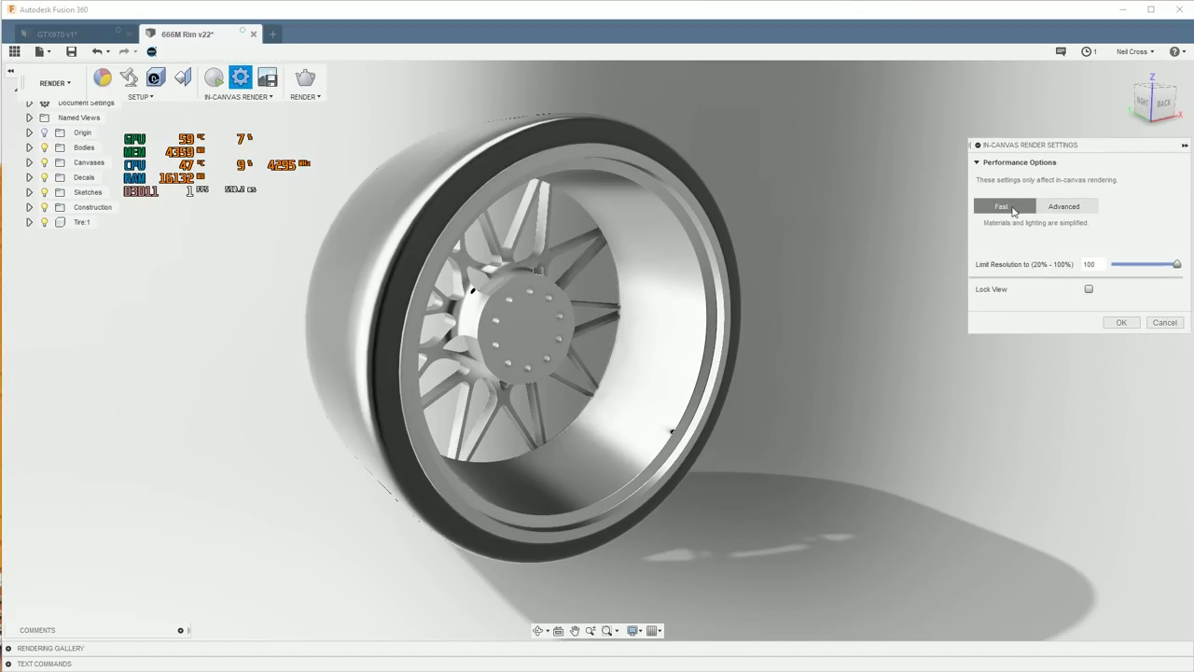
click(1061, 206)
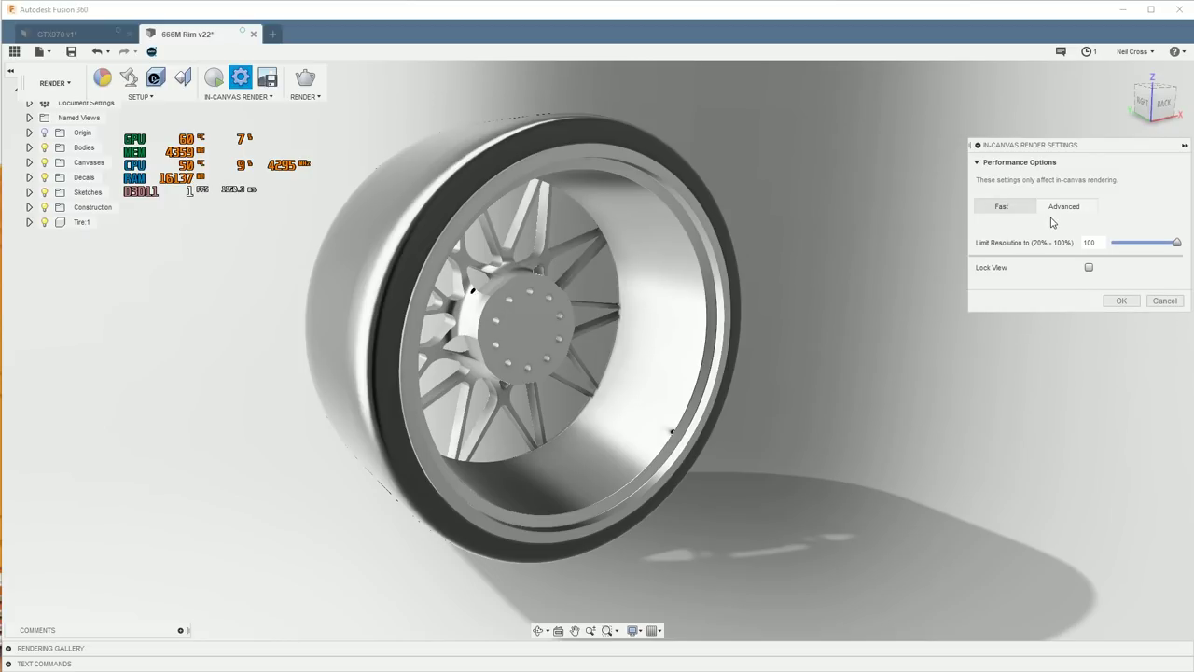
click(1003, 207)
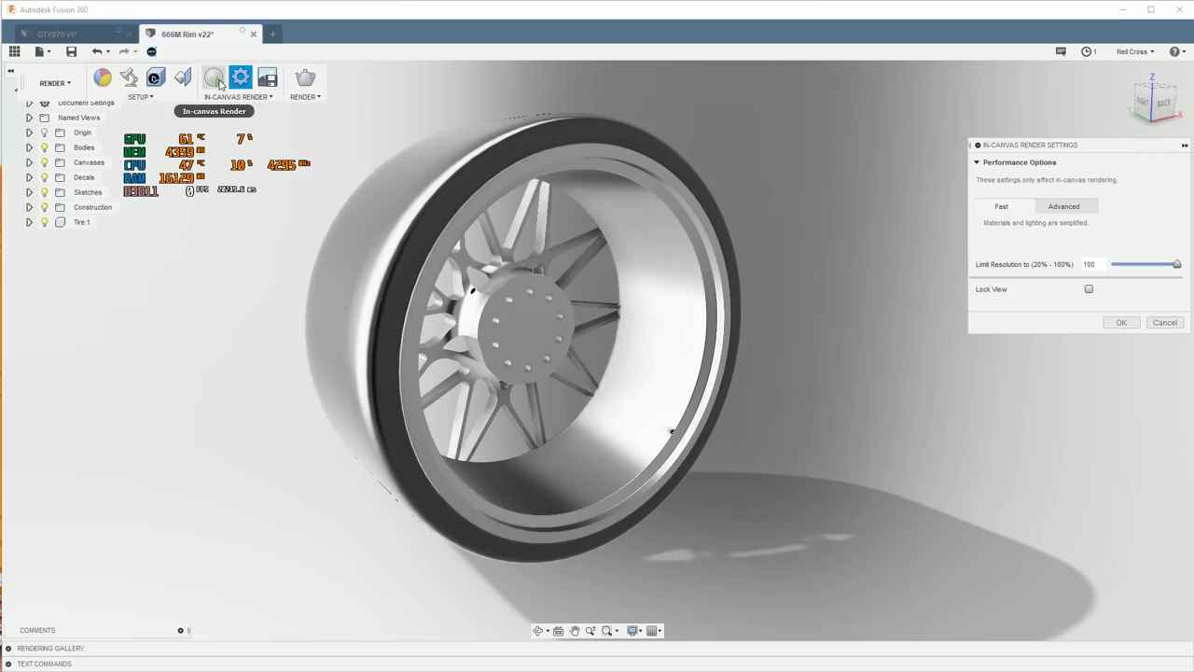
Start the ray-traced In-Canvas Render of the rim and tyre
click(214, 82)
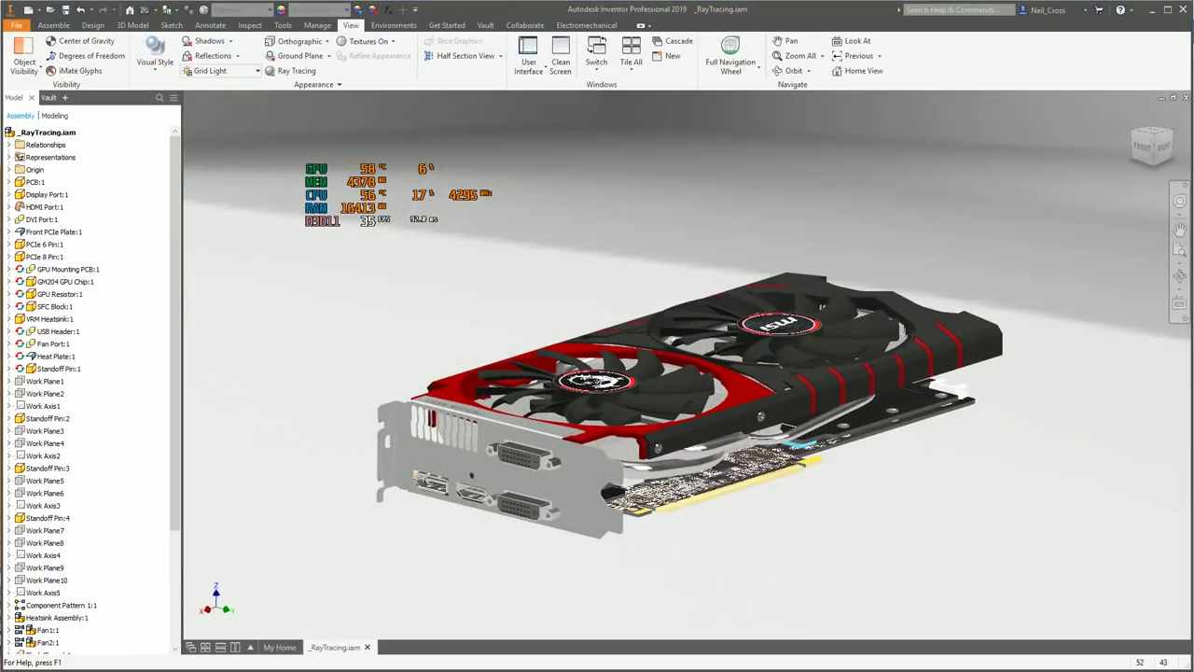
Ray-trace the graphics card with Low lighting and material accuracy, then orbit the card
click(296, 73)
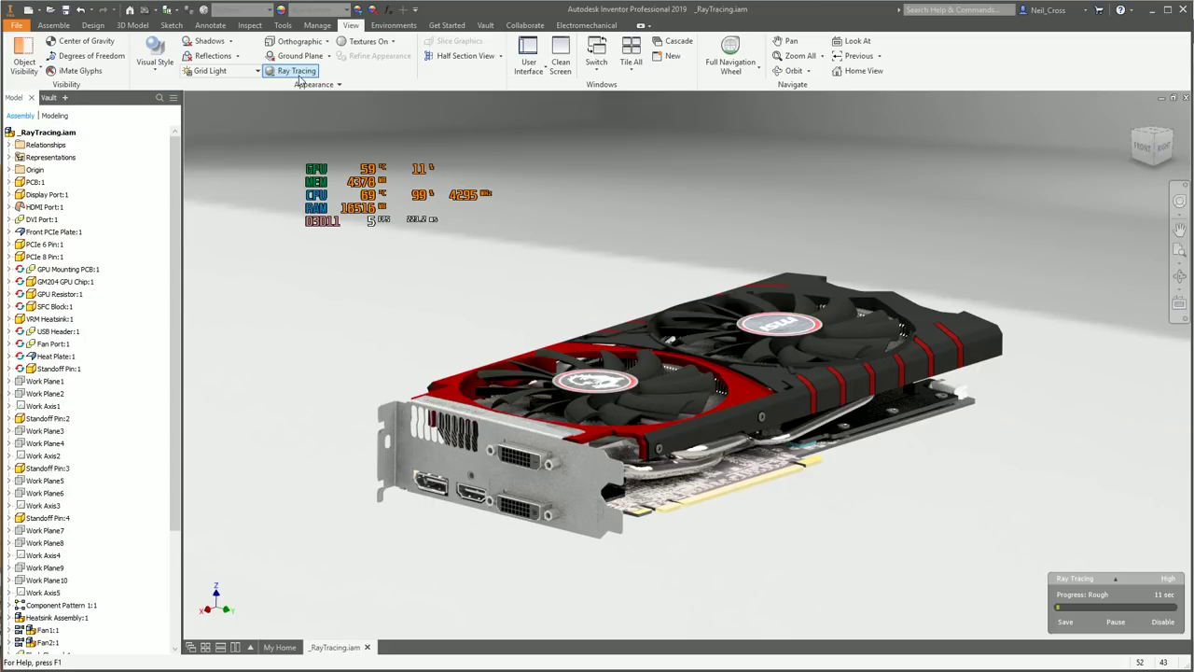
mouse_move(1082, 602)
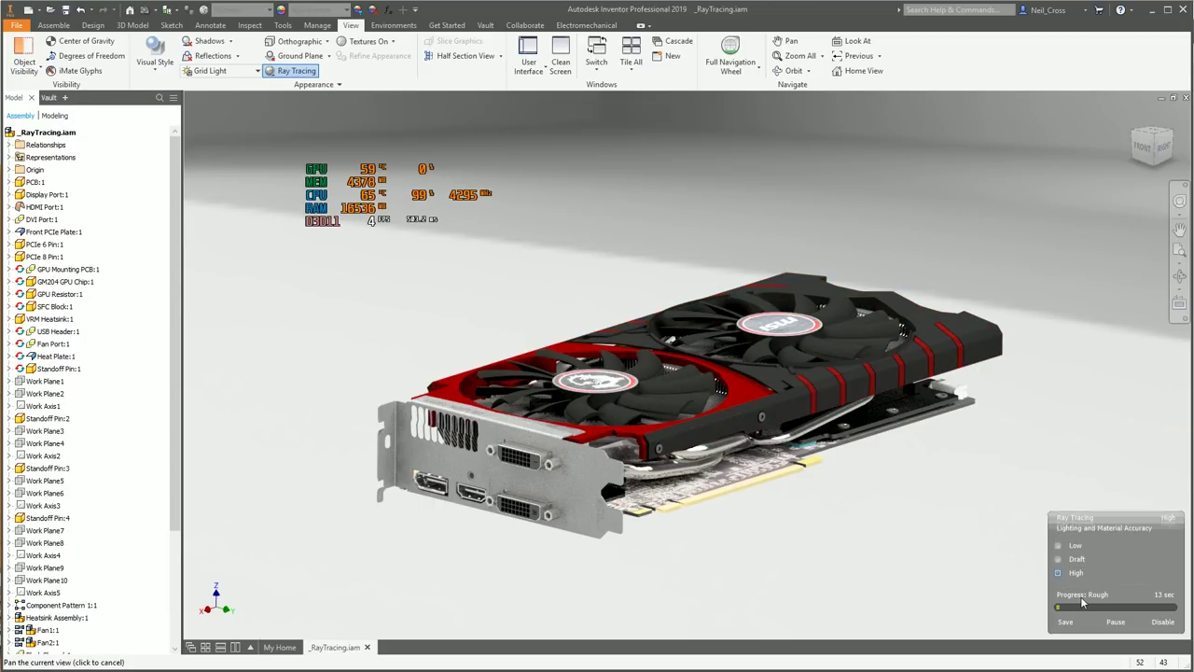
click(1077, 545)
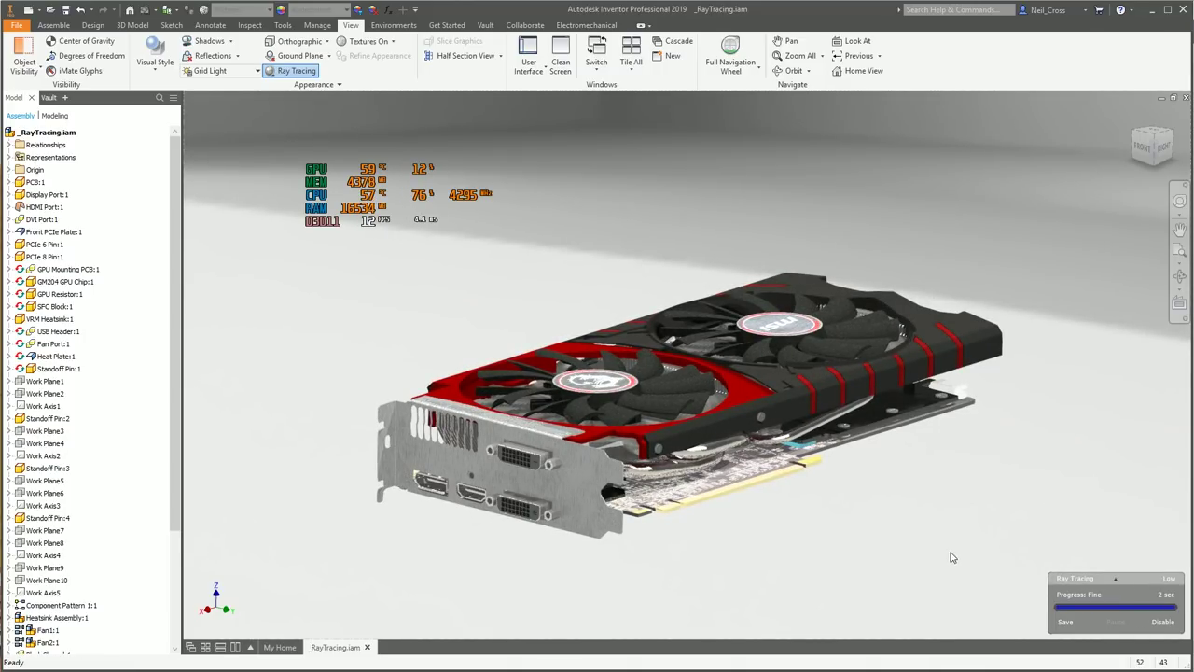
click(603, 298)
mouse_move(613, 296)
shift+middle_down()
mouse_move(682, 291)
mouse_move(748, 314)
shift+middle_up()
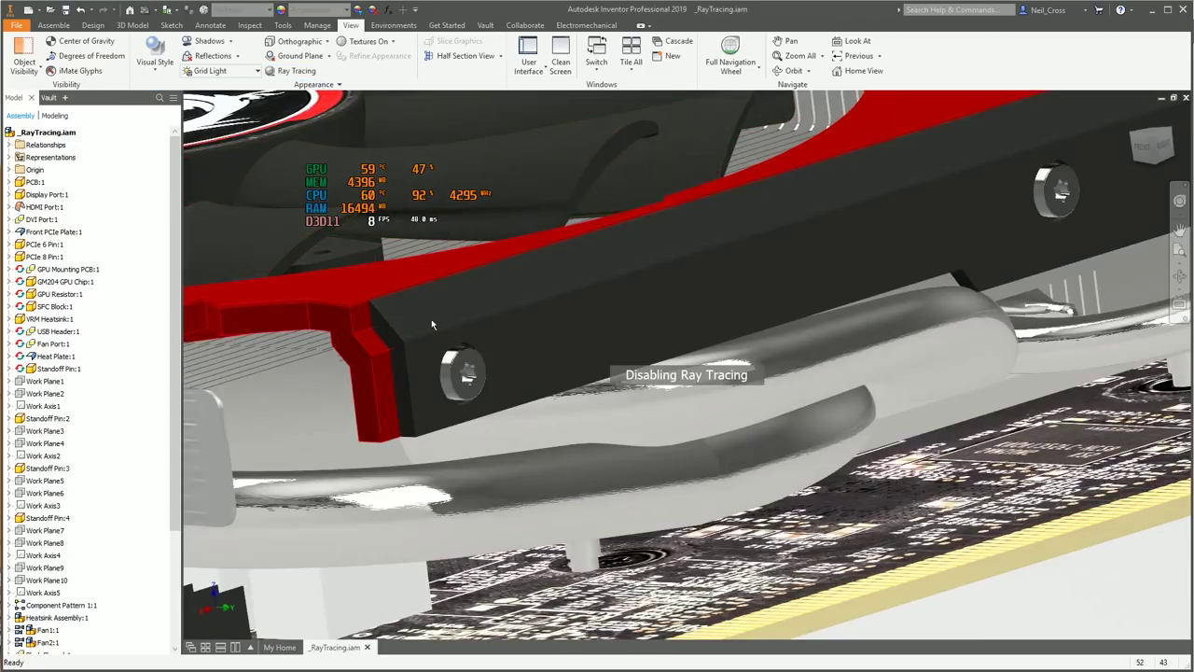
Ray-trace a close-up of the Heatsink Assembly, then disable ray tracing and orbit out
click(399, 536)
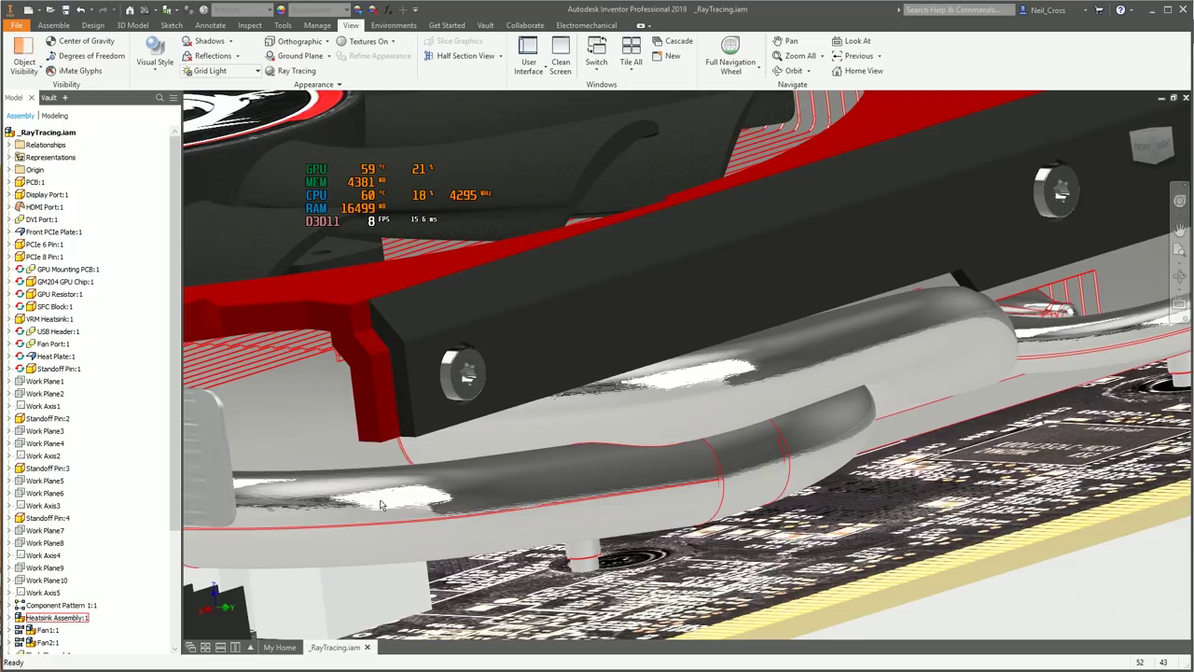
shift+middle_drag(381, 505, 613, 523)
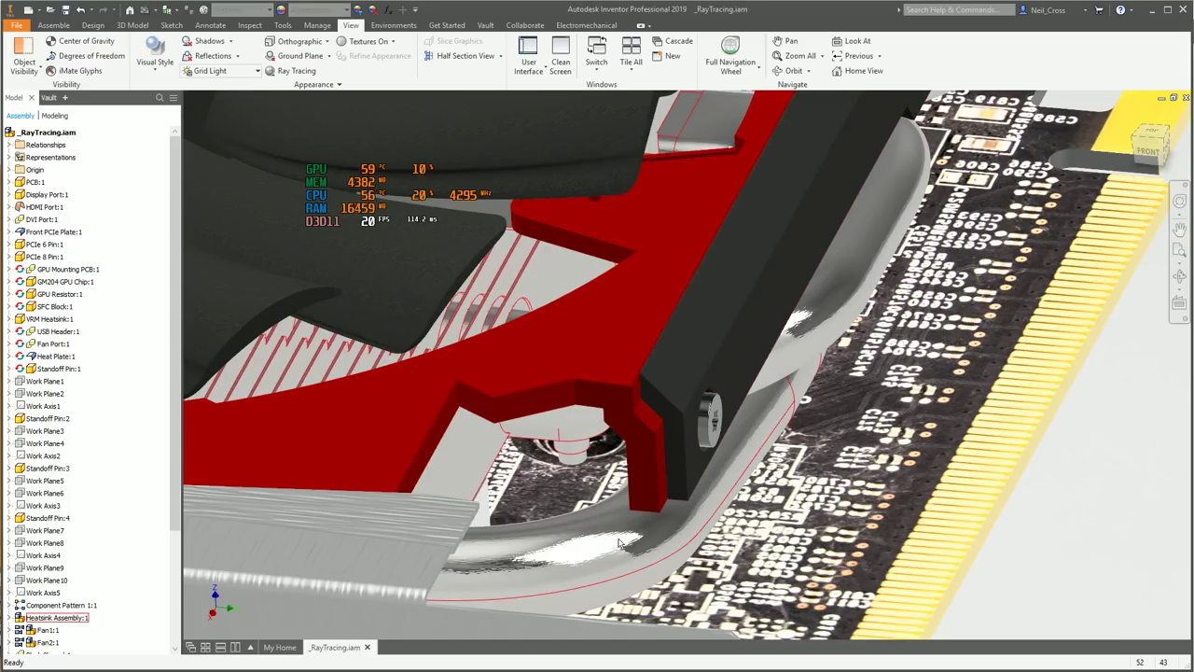
click(295, 72)
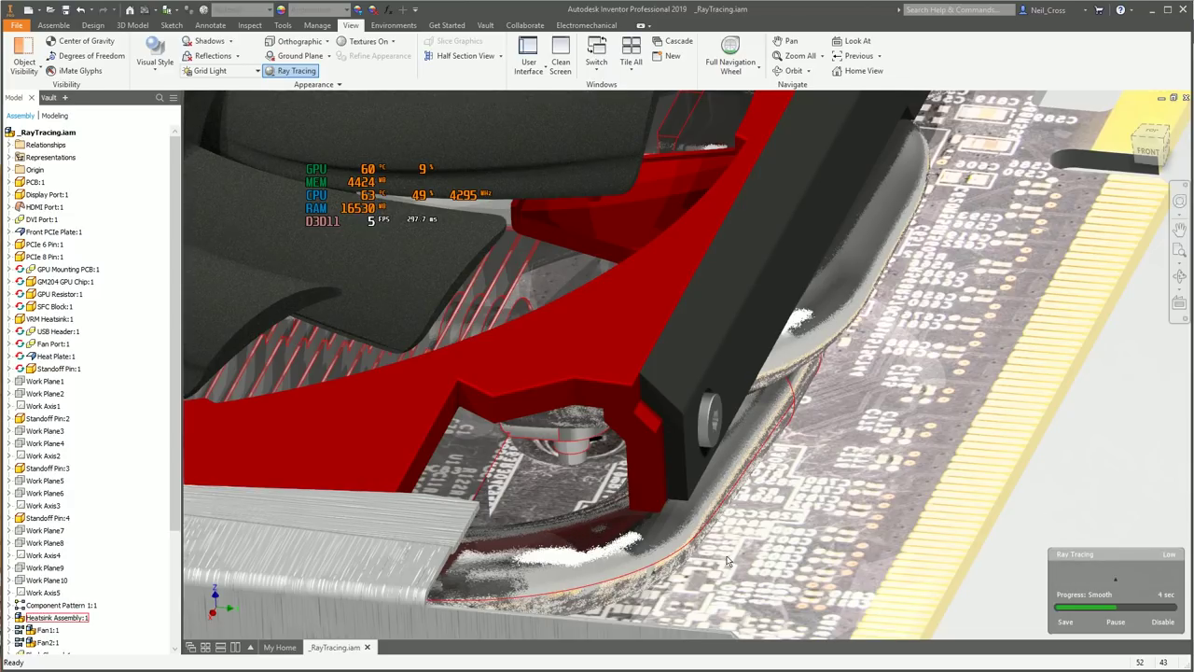
click(291, 71)
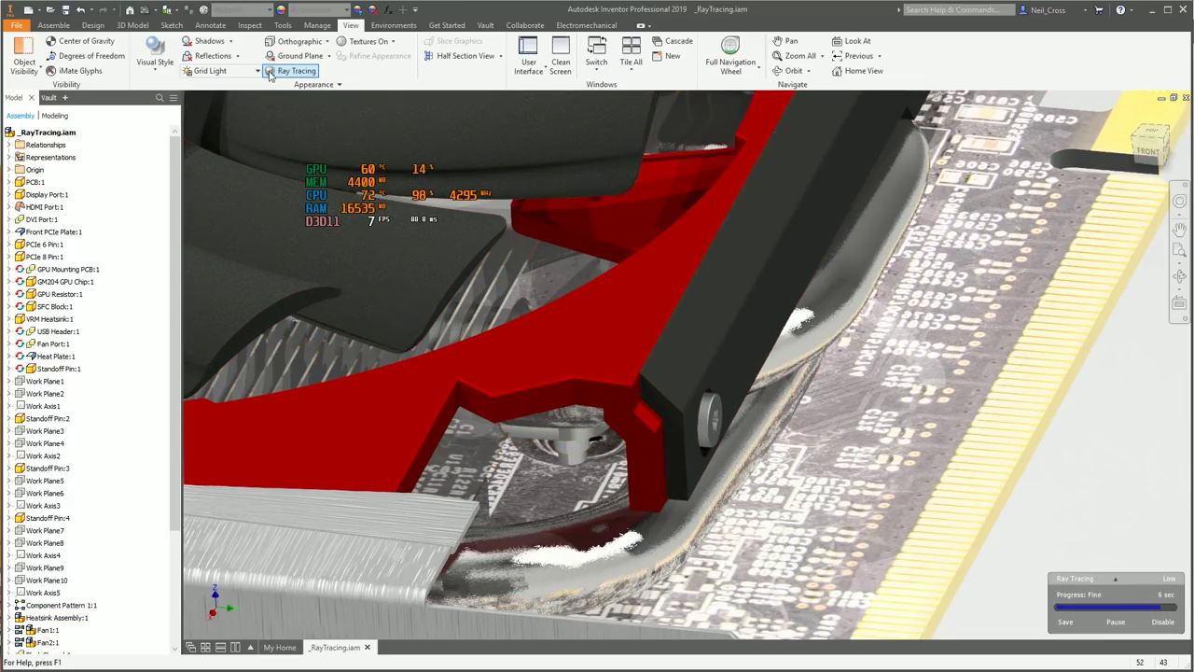
shift+middle_drag(828, 530, 774, 475)
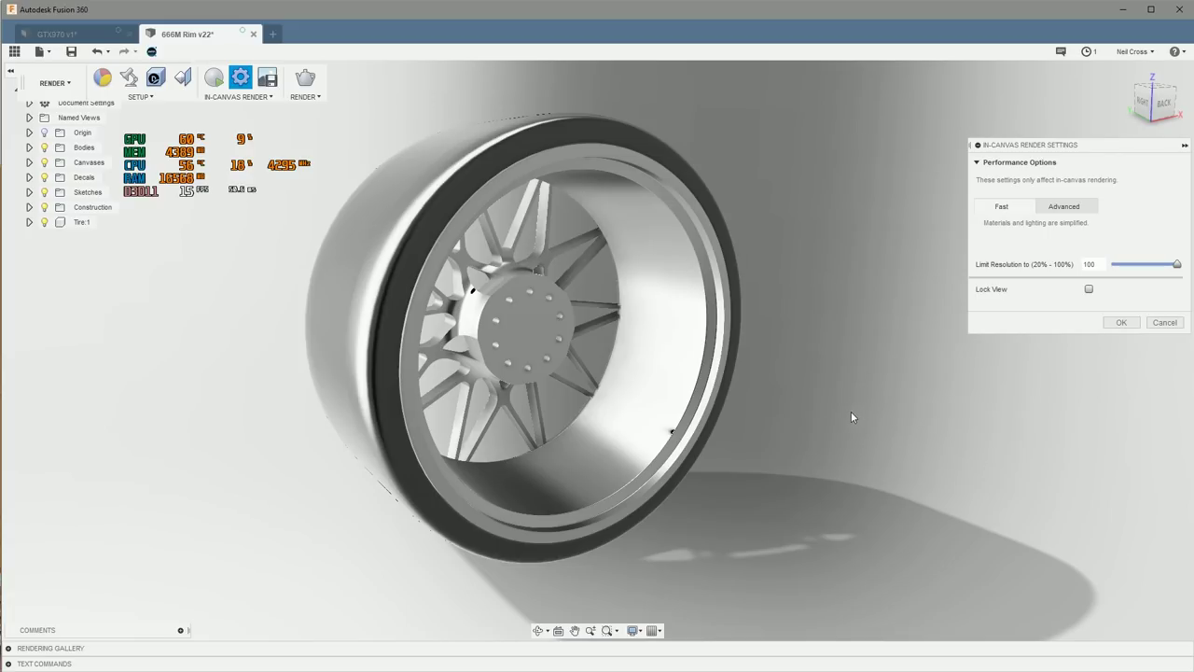
Orbit the wheel to the FRONT view and restart the in-canvas render
shift+middle_drag(849, 416, 691, 377)
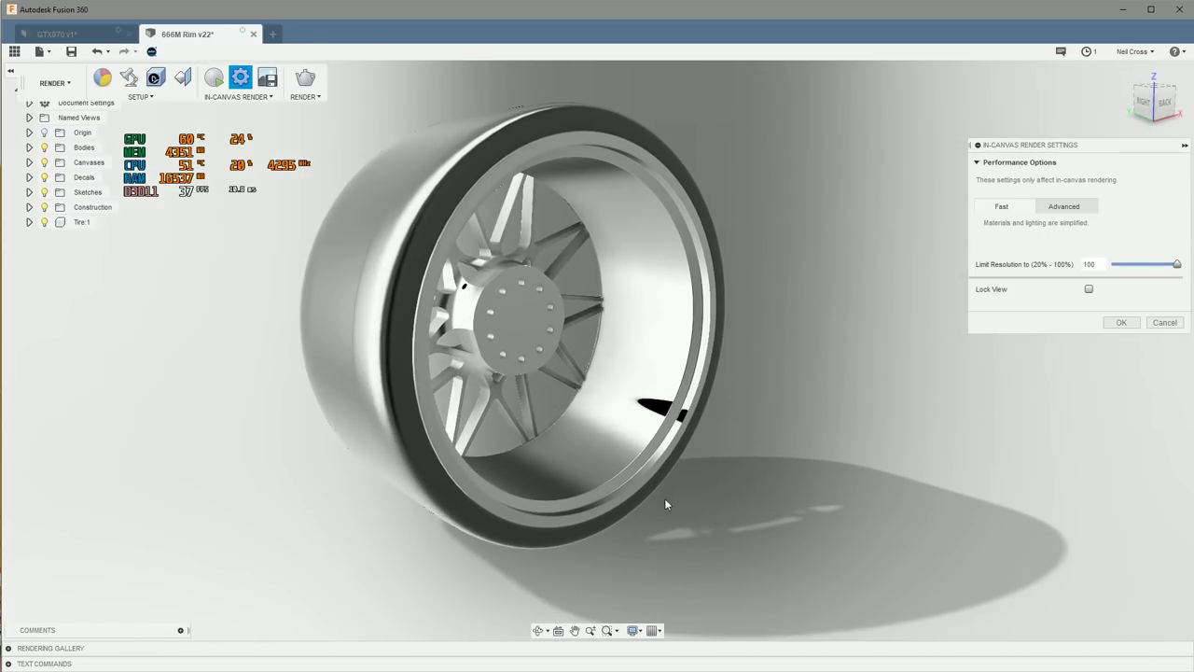
shift+middle_drag(685, 558, 243, 153)
click(214, 78)
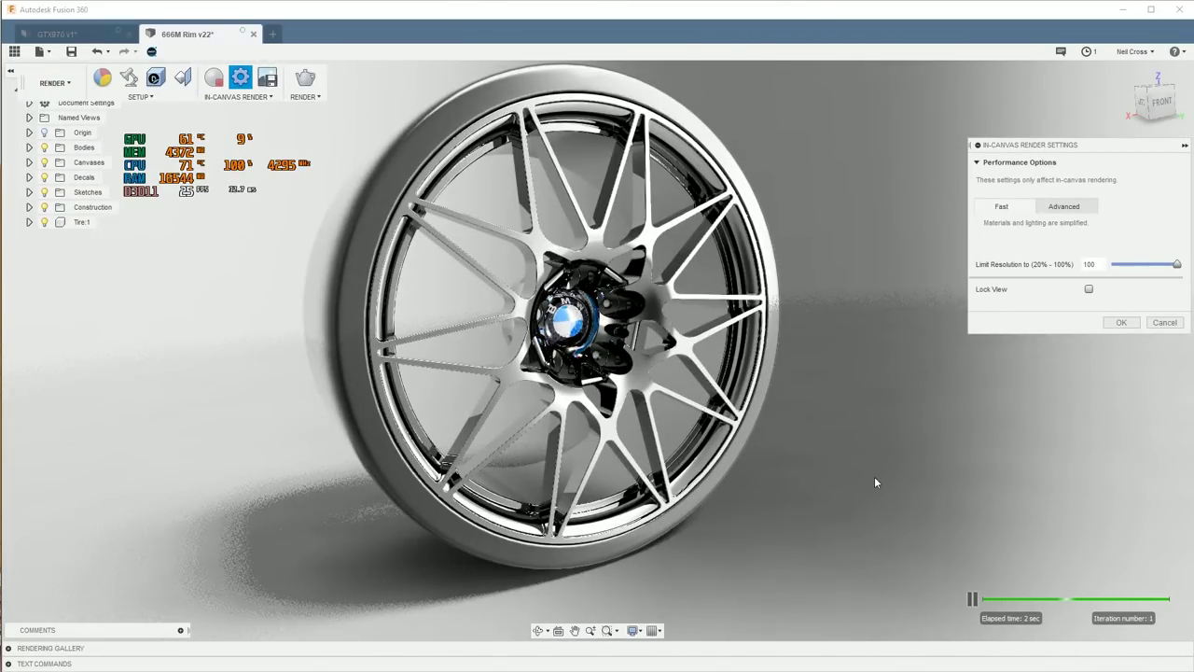
Switch in-canvas rendering to Advanced, preview the wheel front, then stop the render
click(1001, 207)
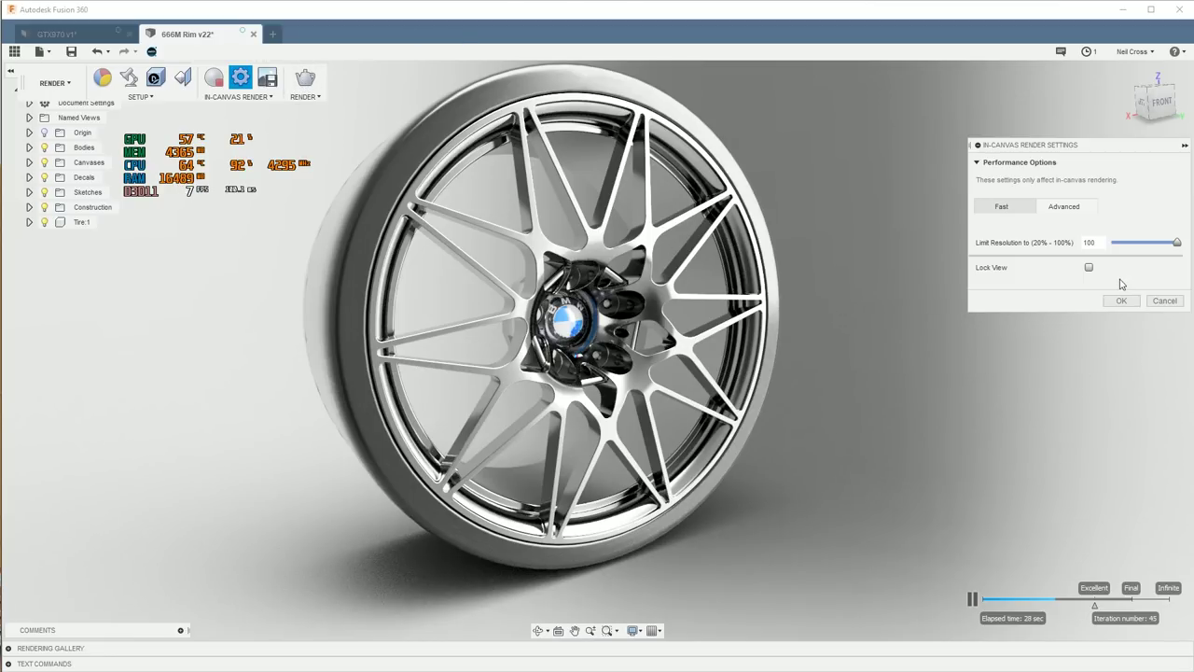
click(214, 78)
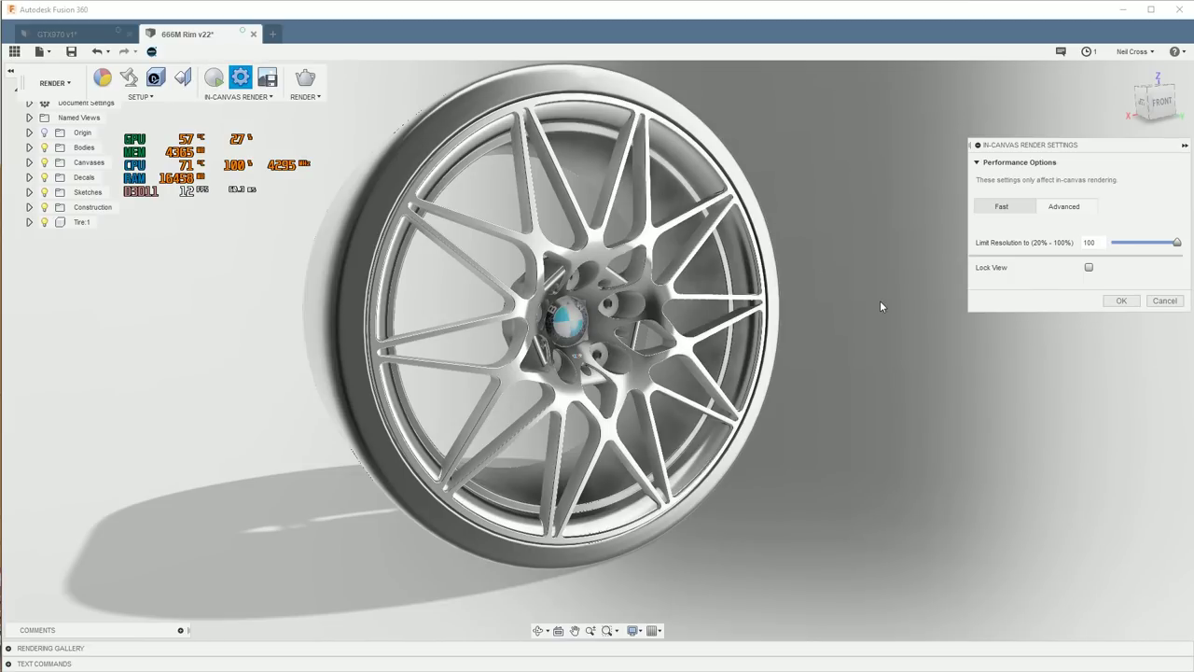